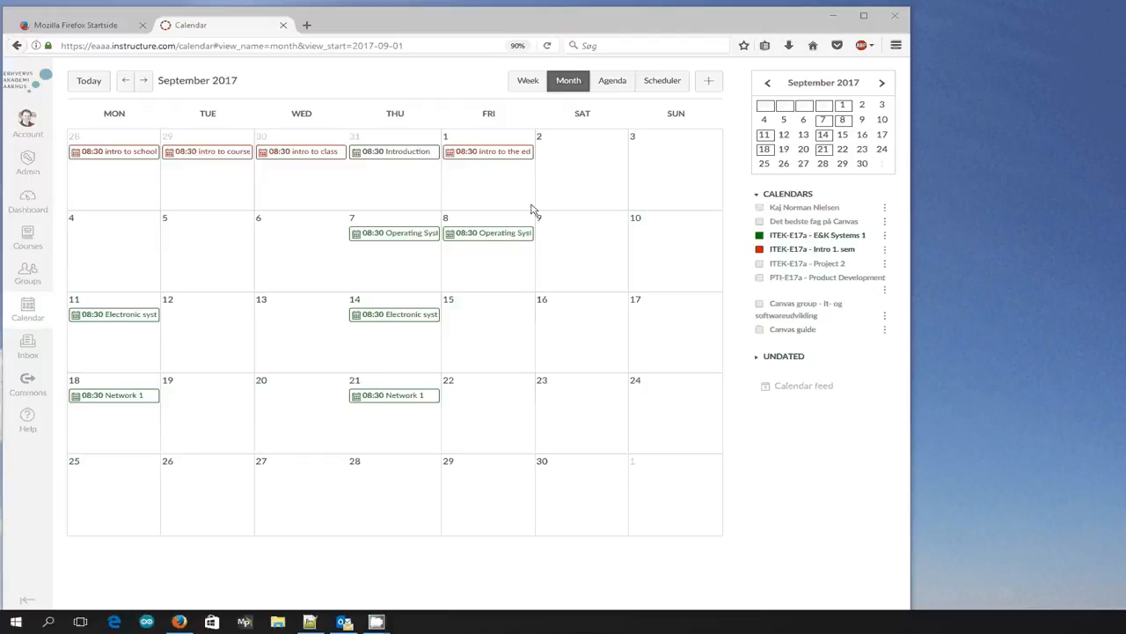
Open the 8 September Operating System 1 event's details and follow its link to view the course modules.
mouse_move(508, 163)
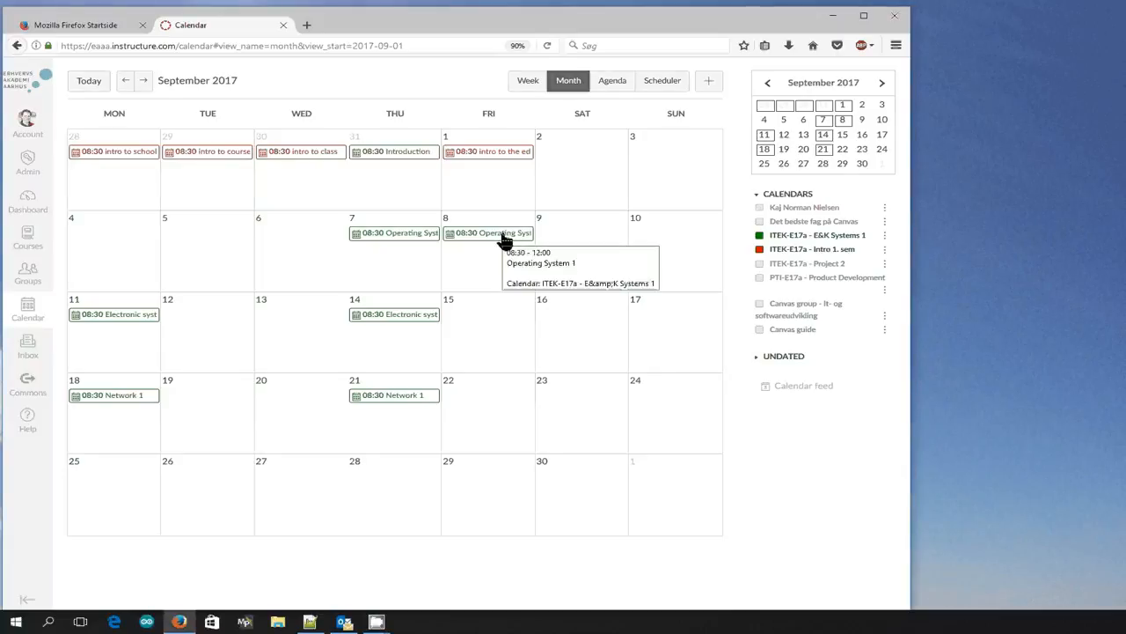
click(453, 240)
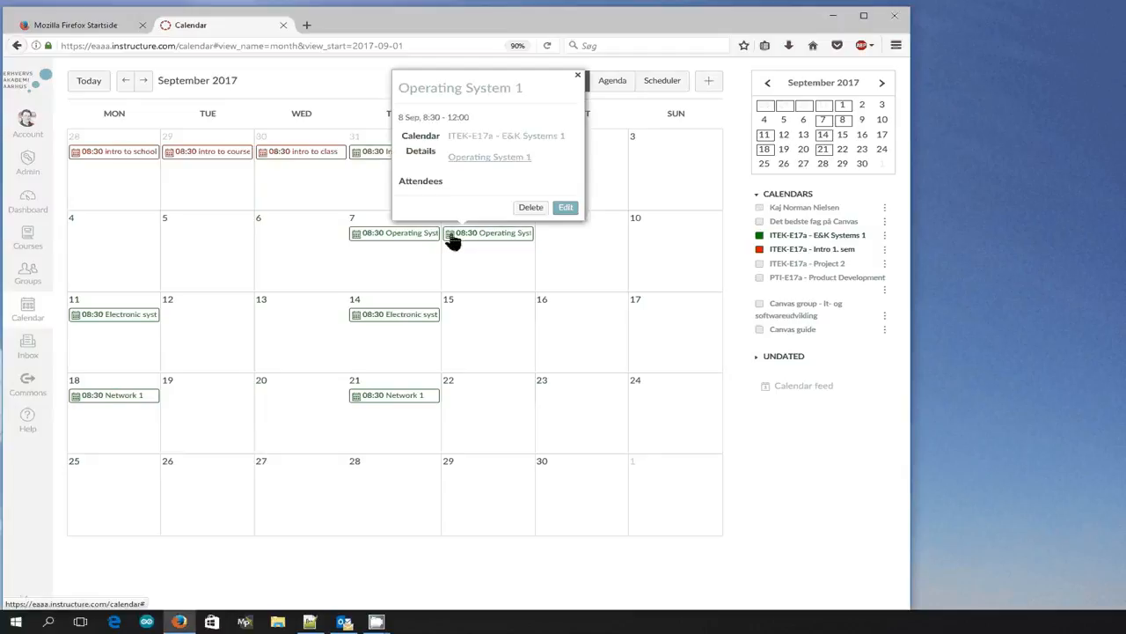
click(491, 158)
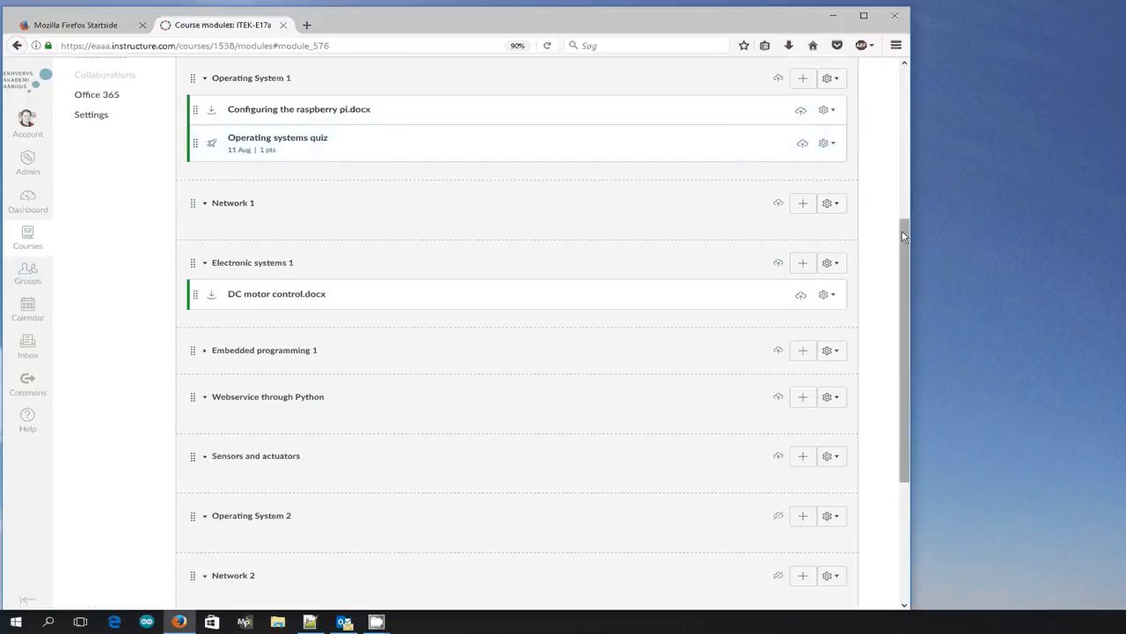
drag(902, 230, 774, 105)
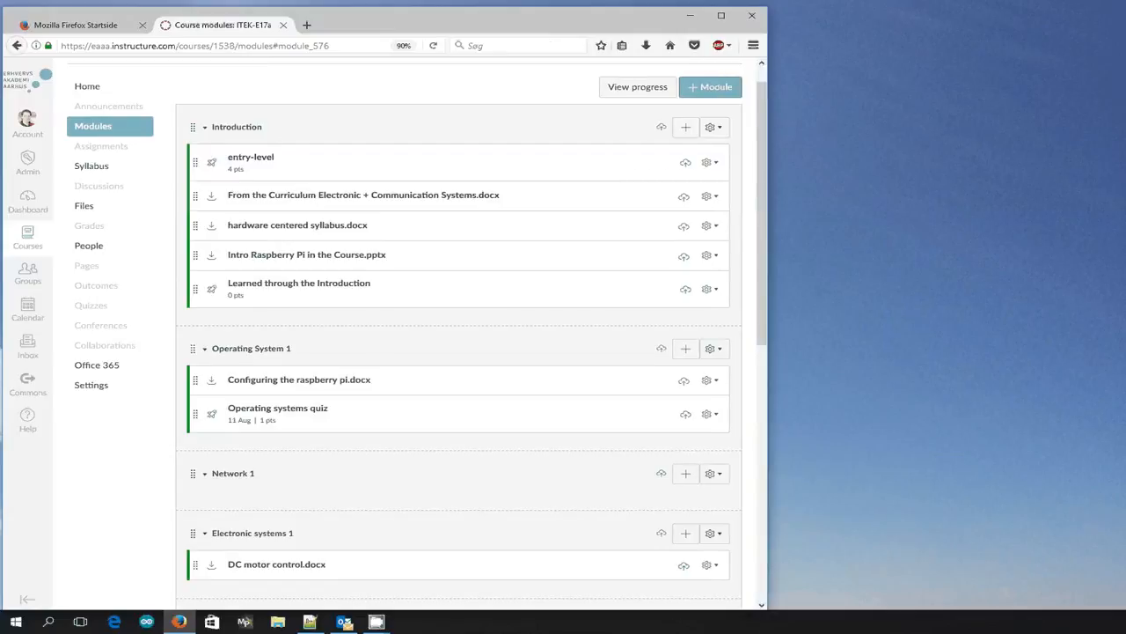
Arrange the Notepad++ module week list and the Outlook calendar beside a narrowed browser window.
key(alt+Tab)
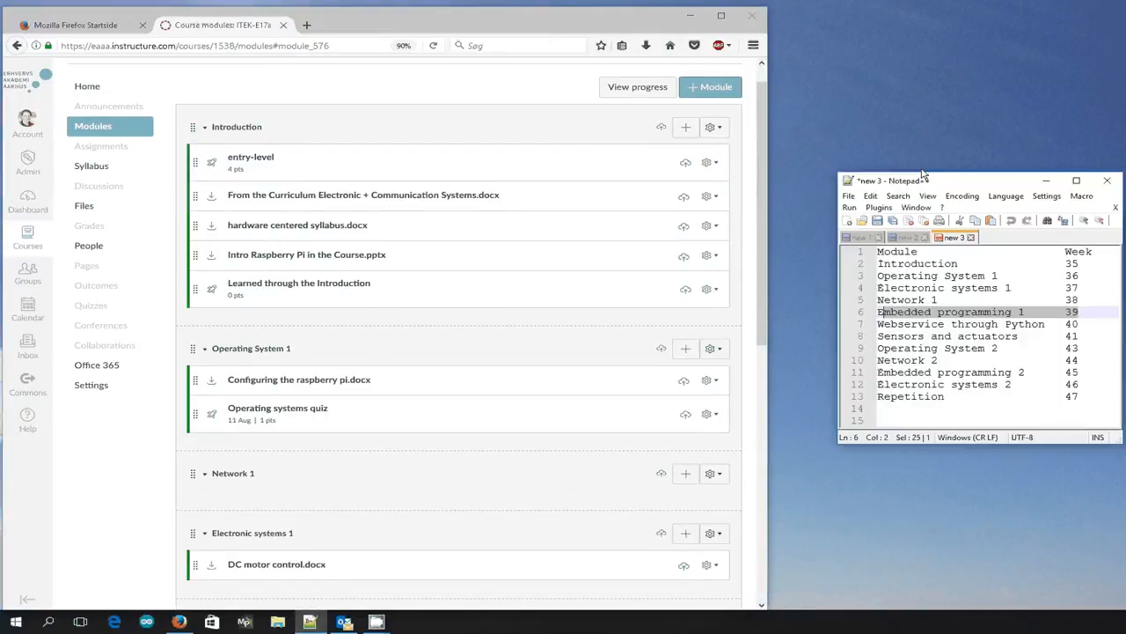
drag(940, 183, 896, 92)
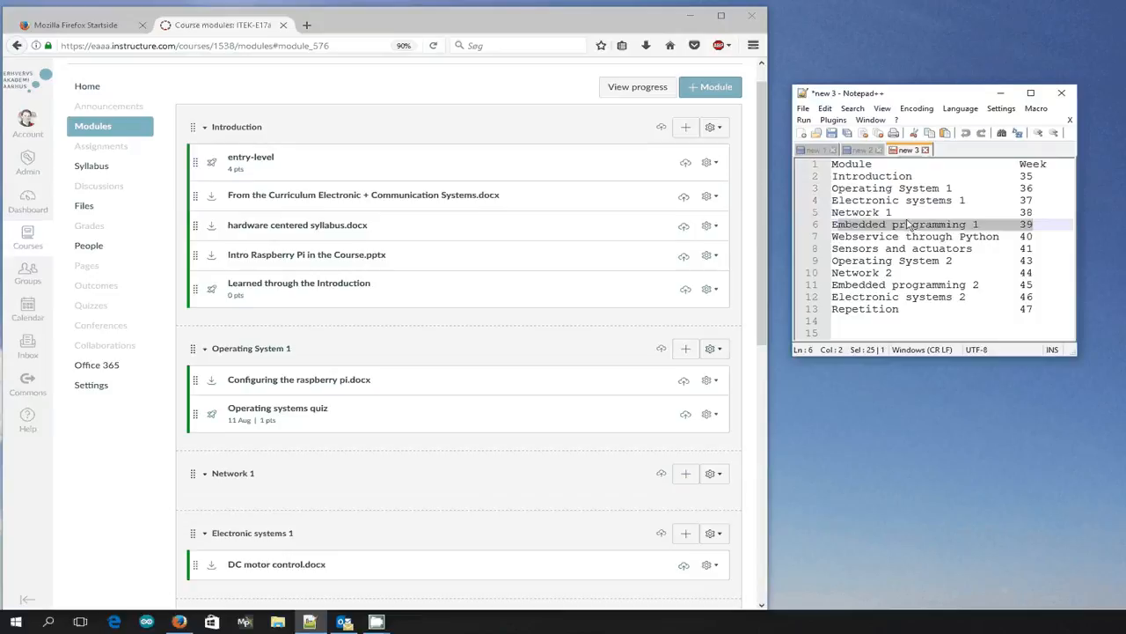
click(764, 395)
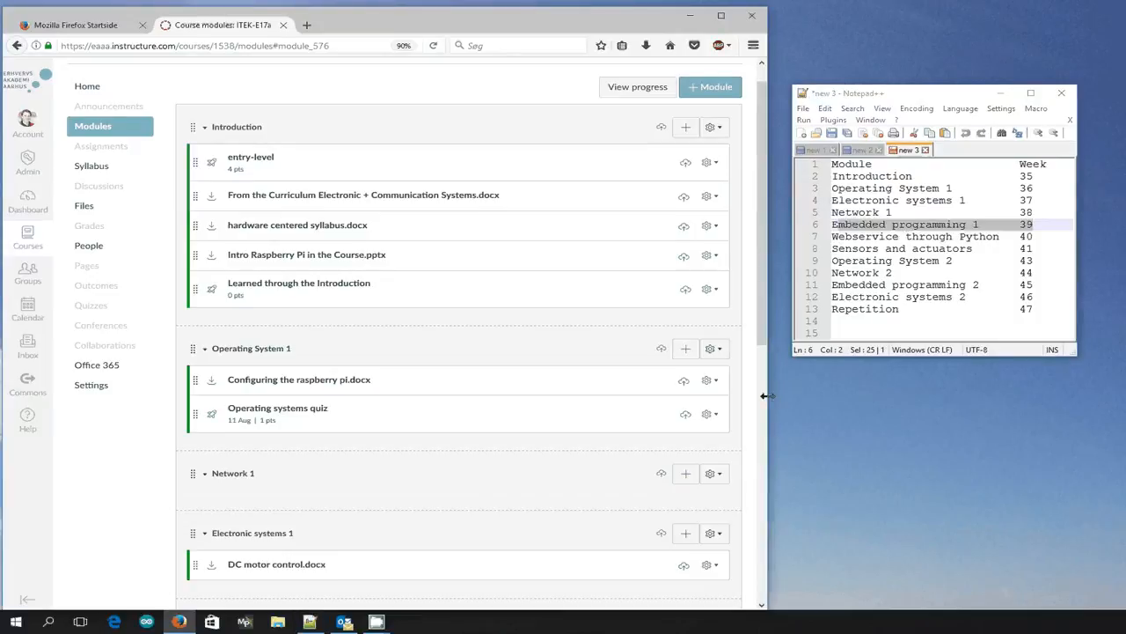
drag(764, 395, 553, 392)
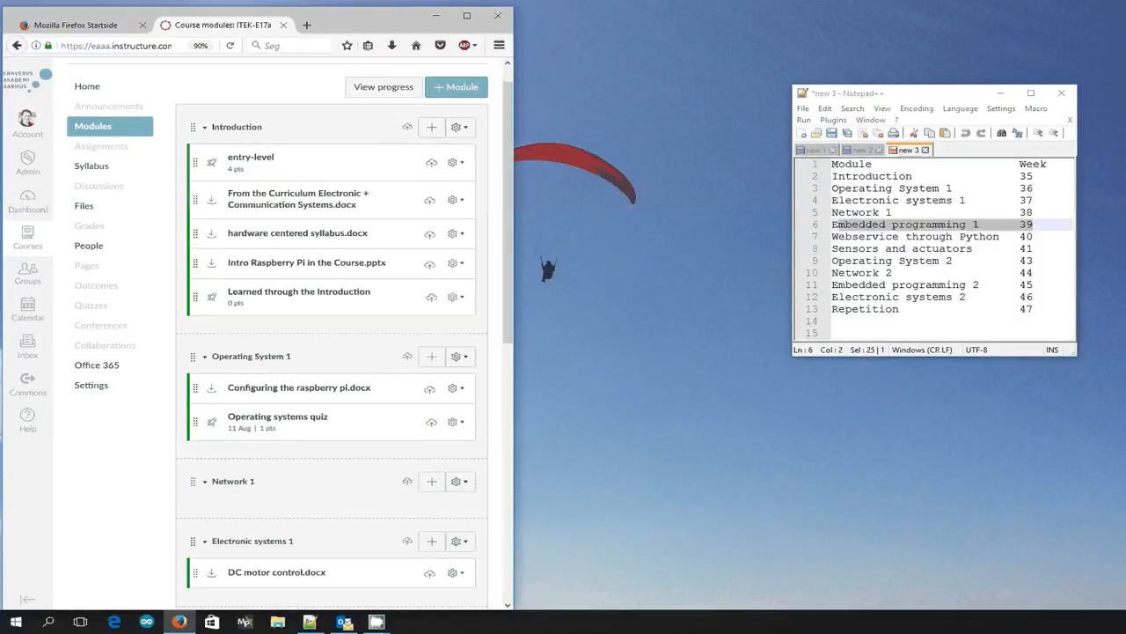
drag(1125, 121, 712, 32)
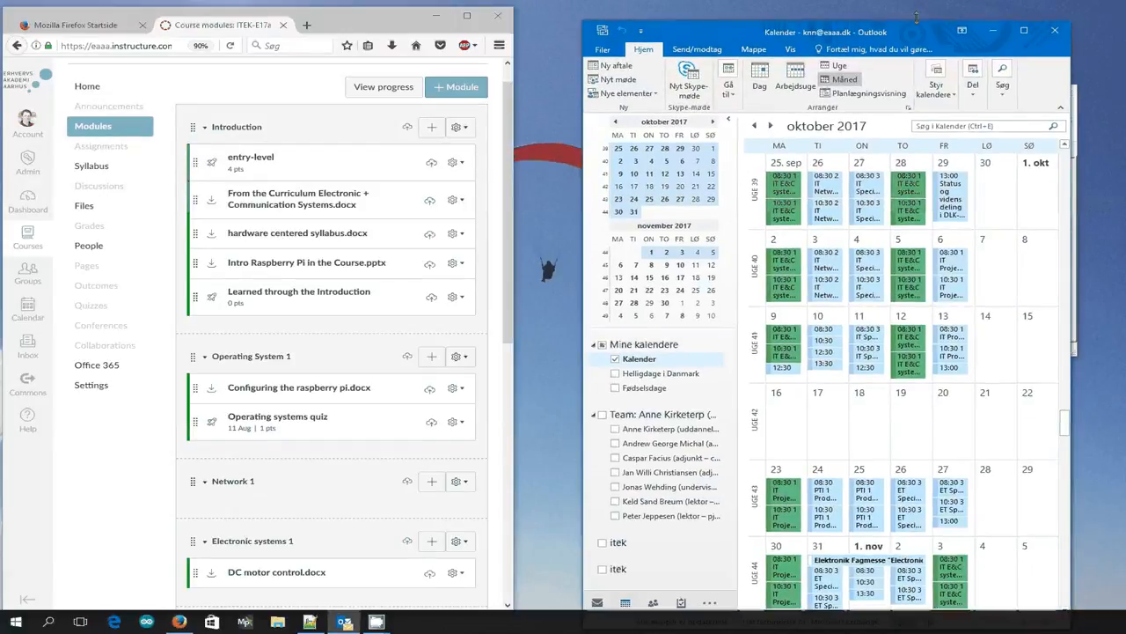
drag(916, 16, 955, 22)
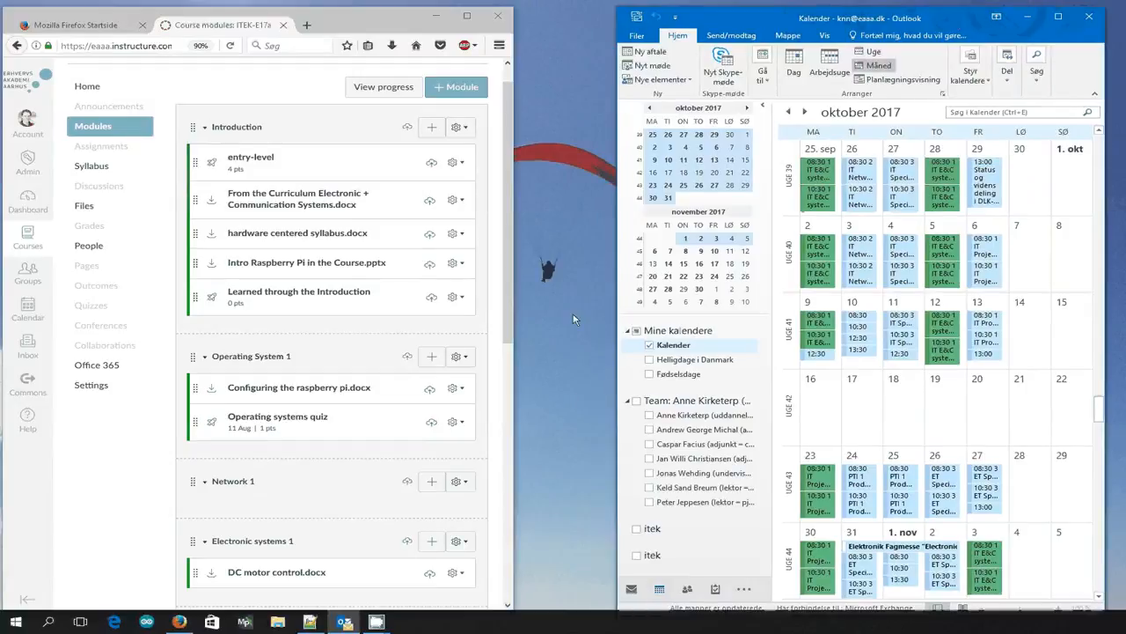
drag(516, 366, 583, 365)
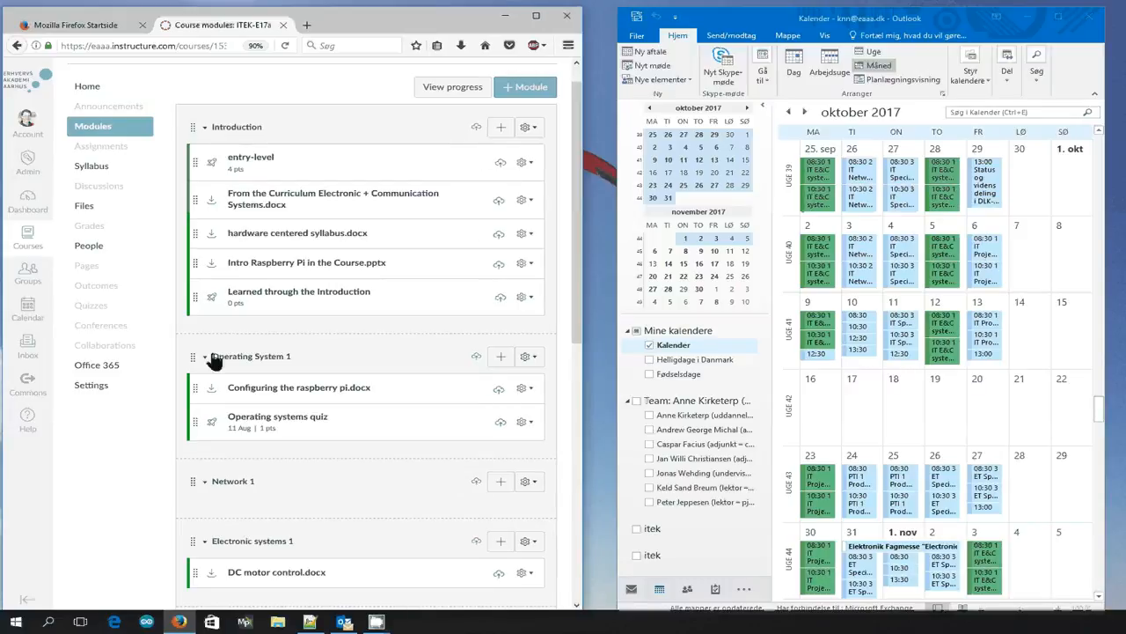
Return to the Canvas calendar and show the month of October 2017.
click(30, 314)
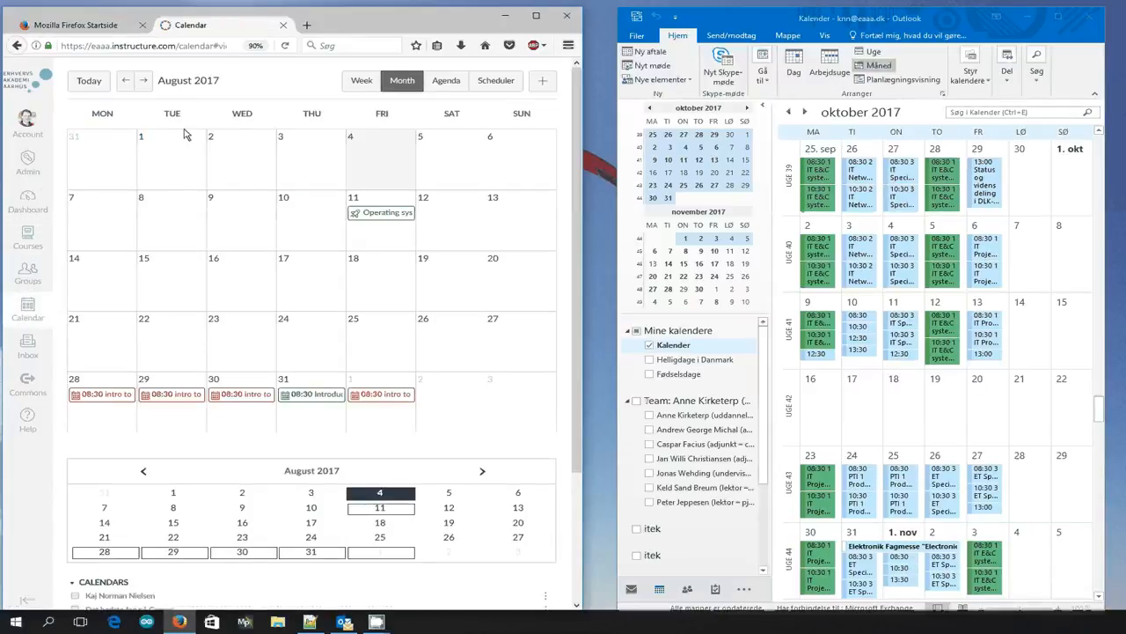
click(146, 84)
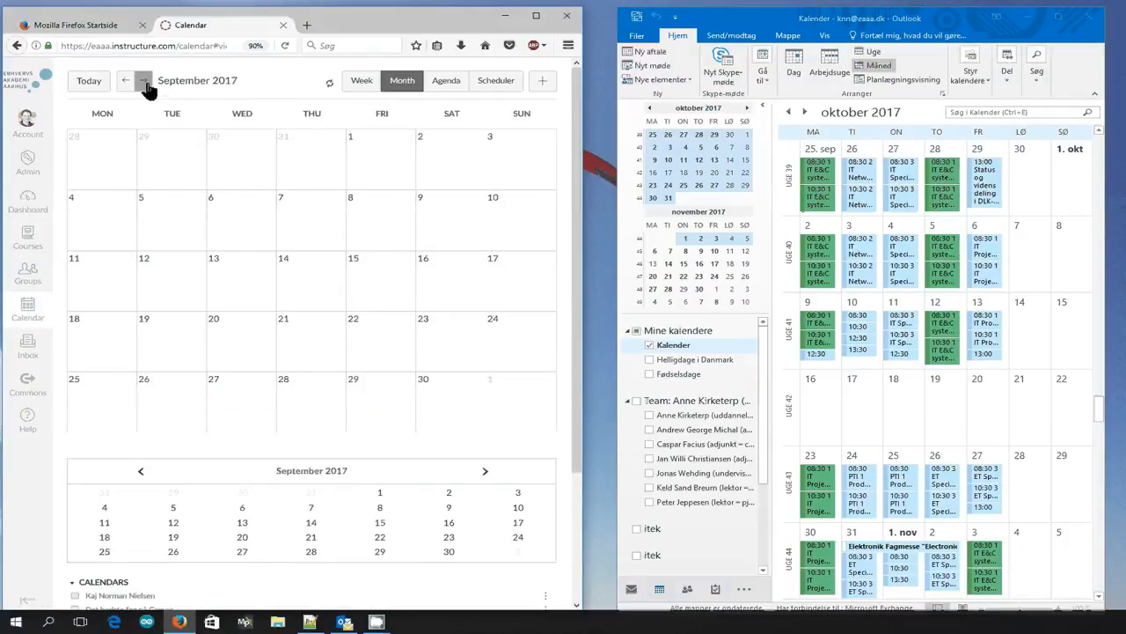
click(145, 83)
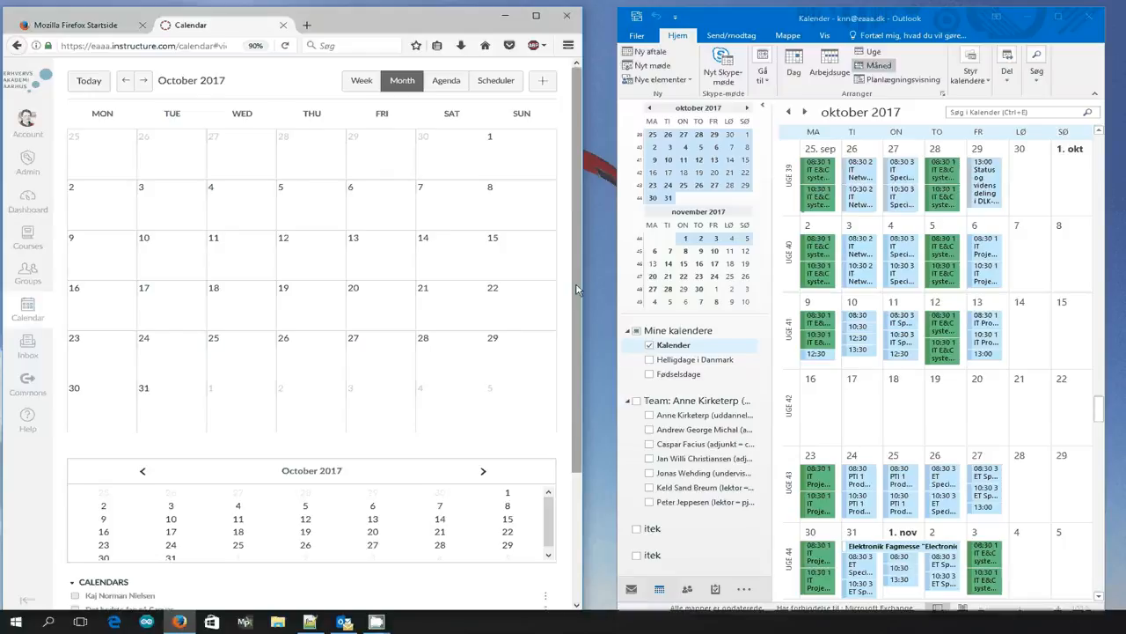
Start a new event on Monday 25 September 2017 from 8:30 to 12 and open its full options.
click(92, 159)
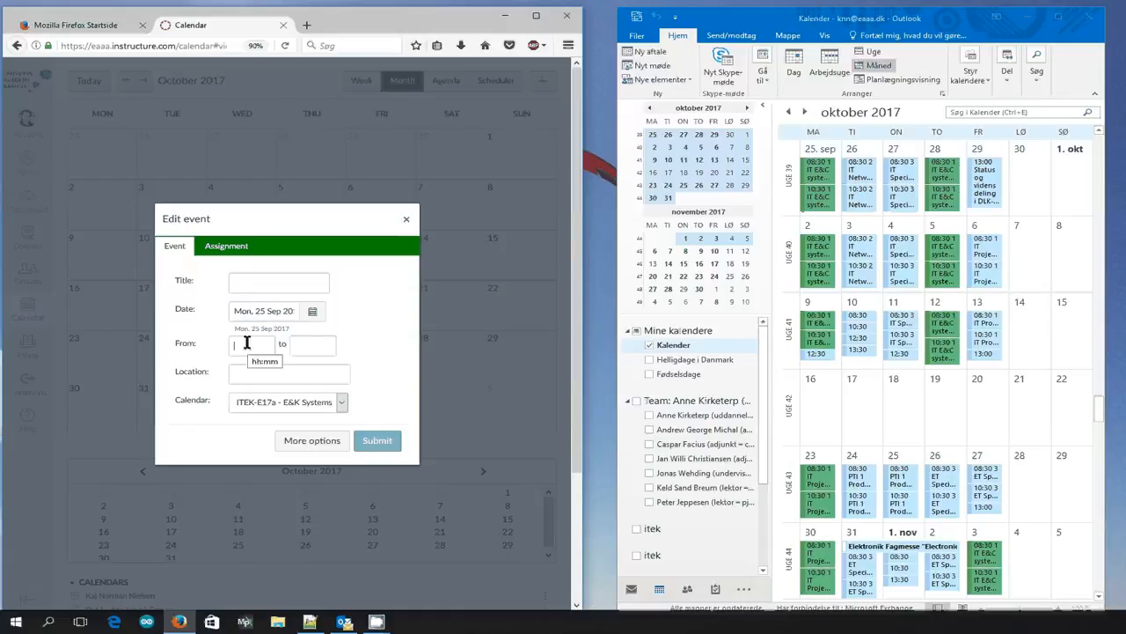
text(8:30)
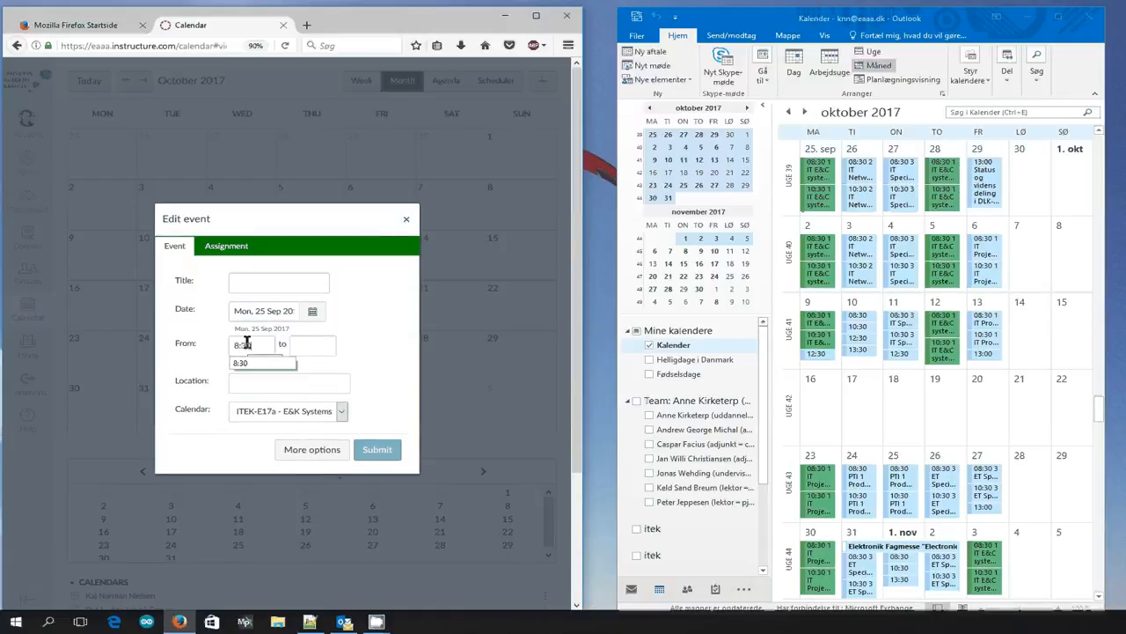
key(Tab)
text(12)
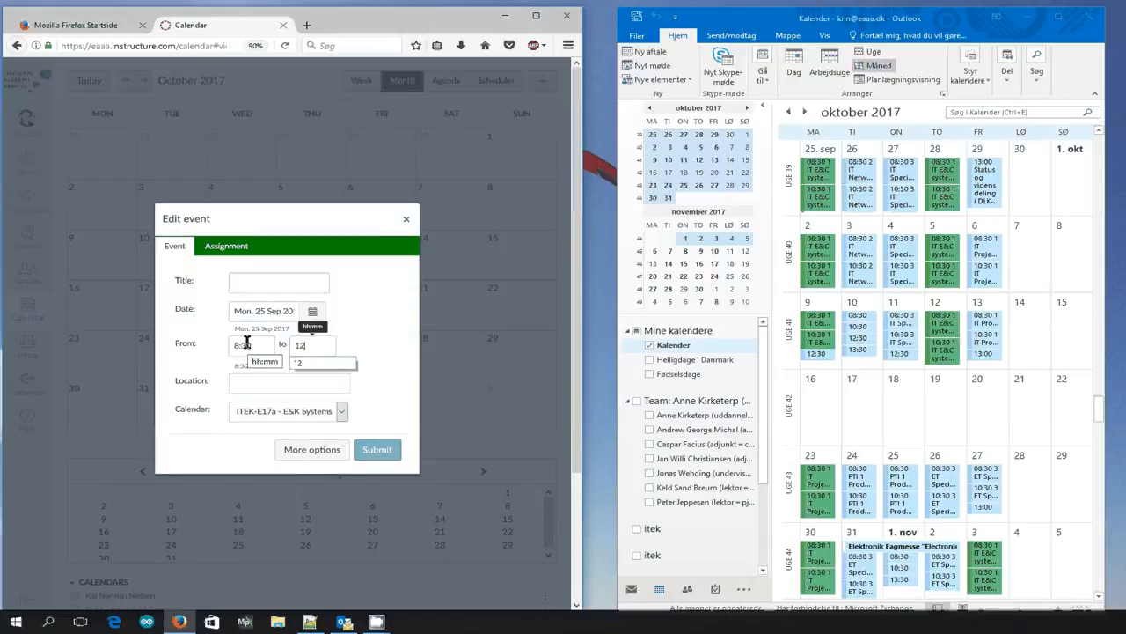
click(309, 453)
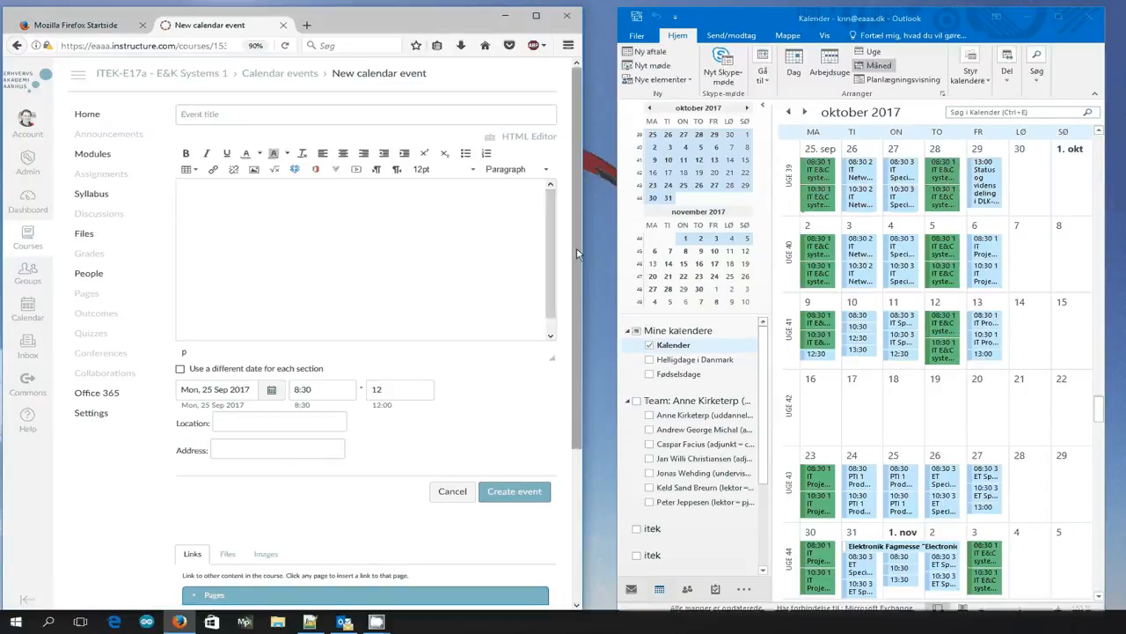
Consult the Notepad++ week list and insert a link to the Embedded programming 1 module in the event description.
drag(577, 255, 568, 431)
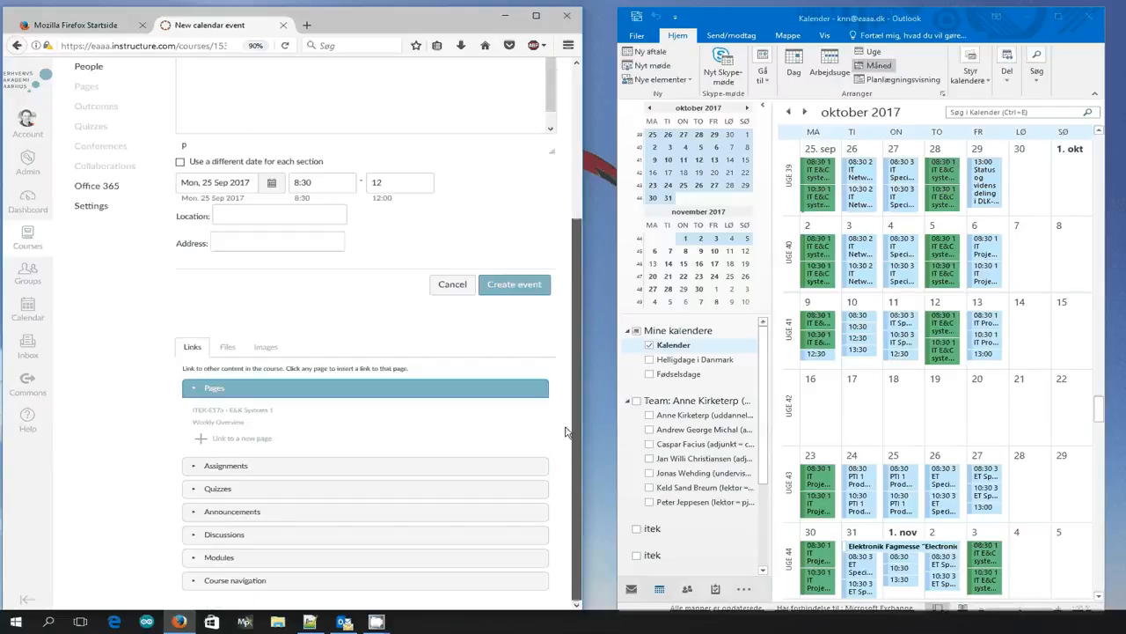
click(201, 559)
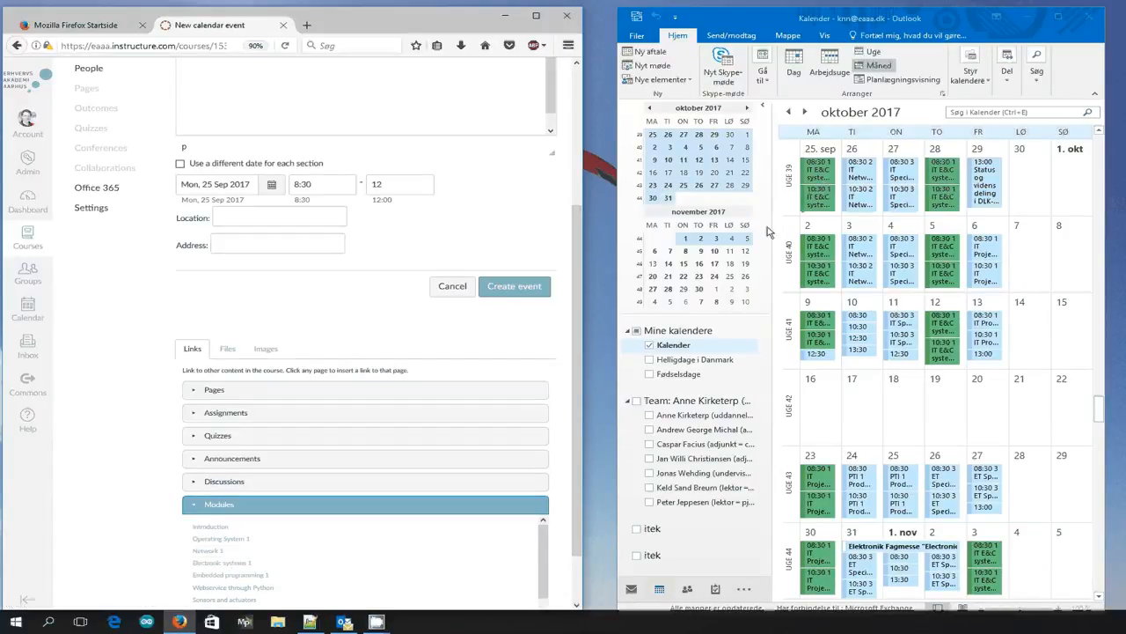
click(310, 621)
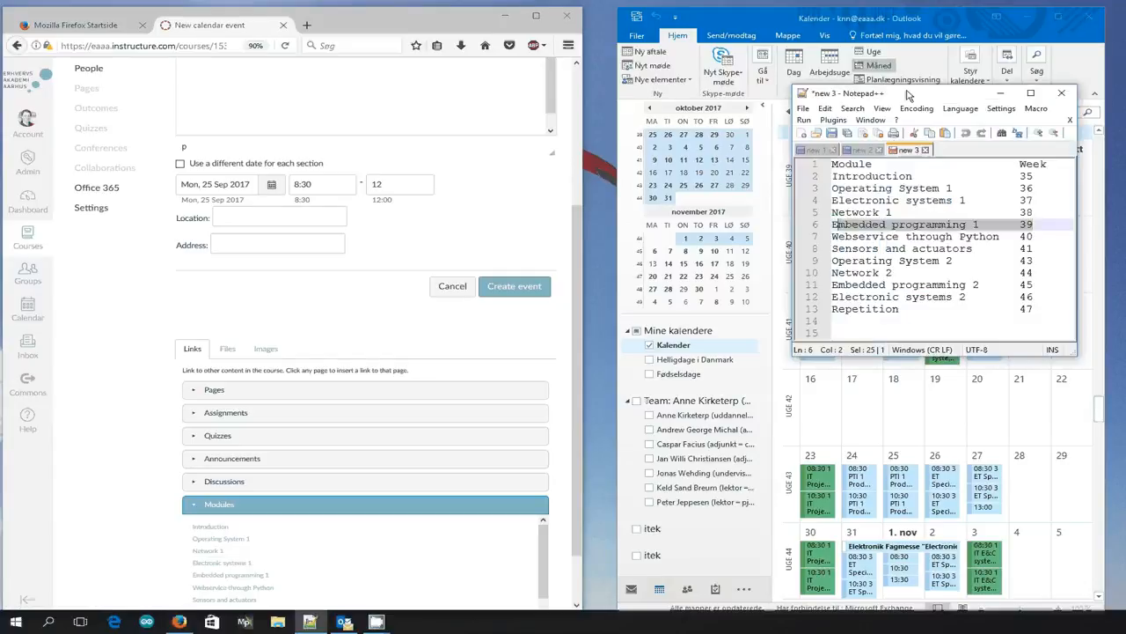
mouse_move(907, 87)
mouse_down()
mouse_move(912, 217)
mouse_move(899, 223)
mouse_move(897, 70)
mouse_up()
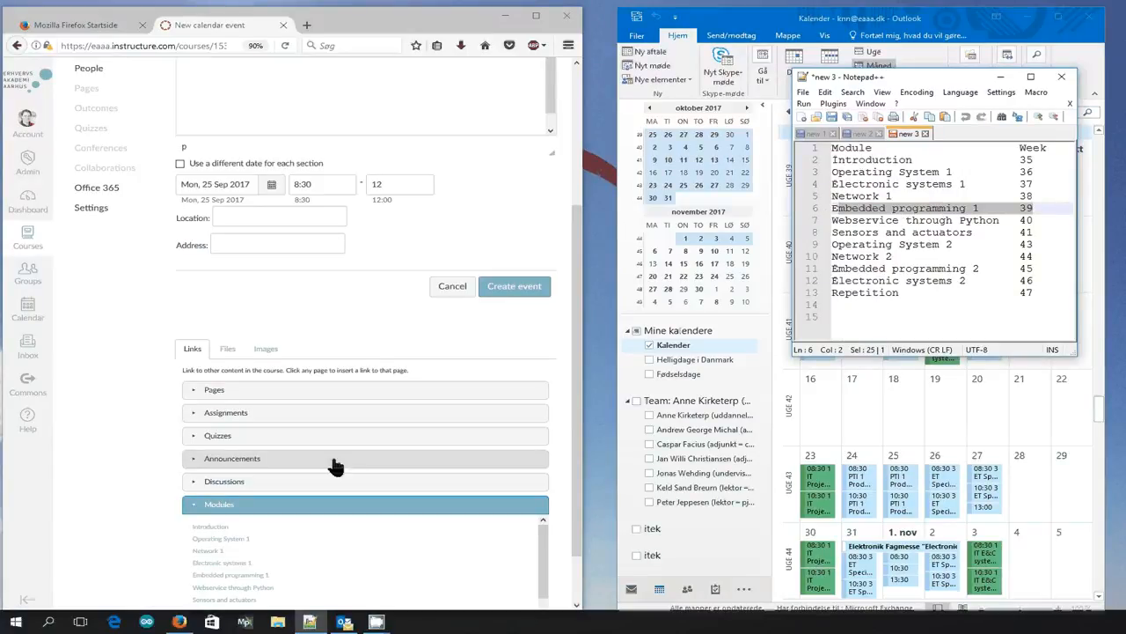
click(259, 581)
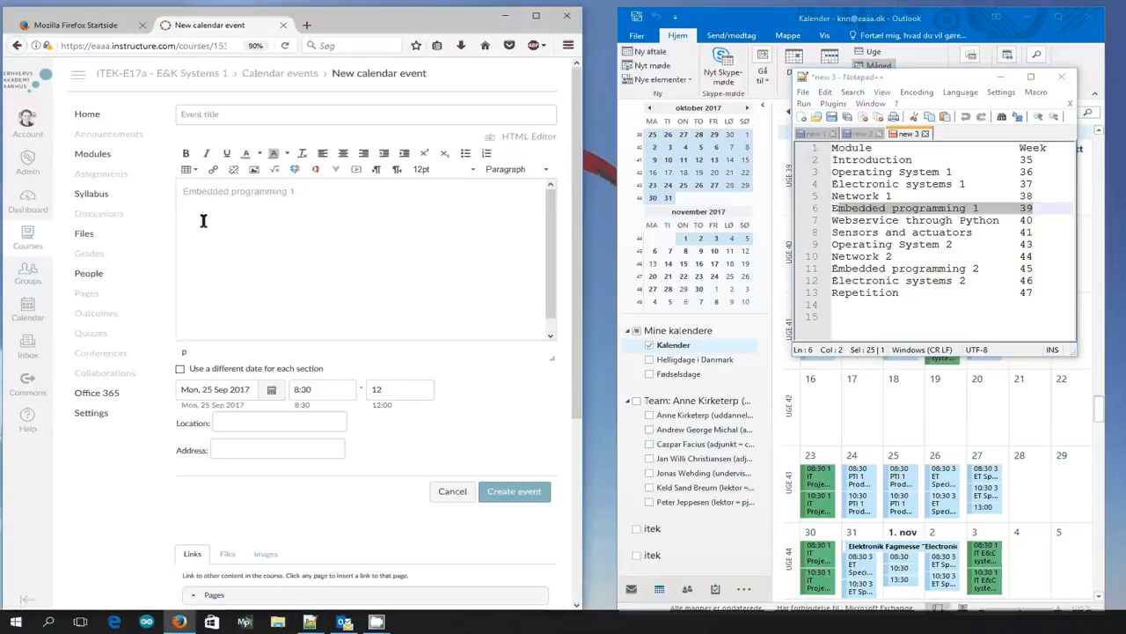
Copy the link text Embedded programming 1 into the event title and create the 25 September event.
click(324, 219)
drag(304, 192, 182, 192)
key(ctrl+c)
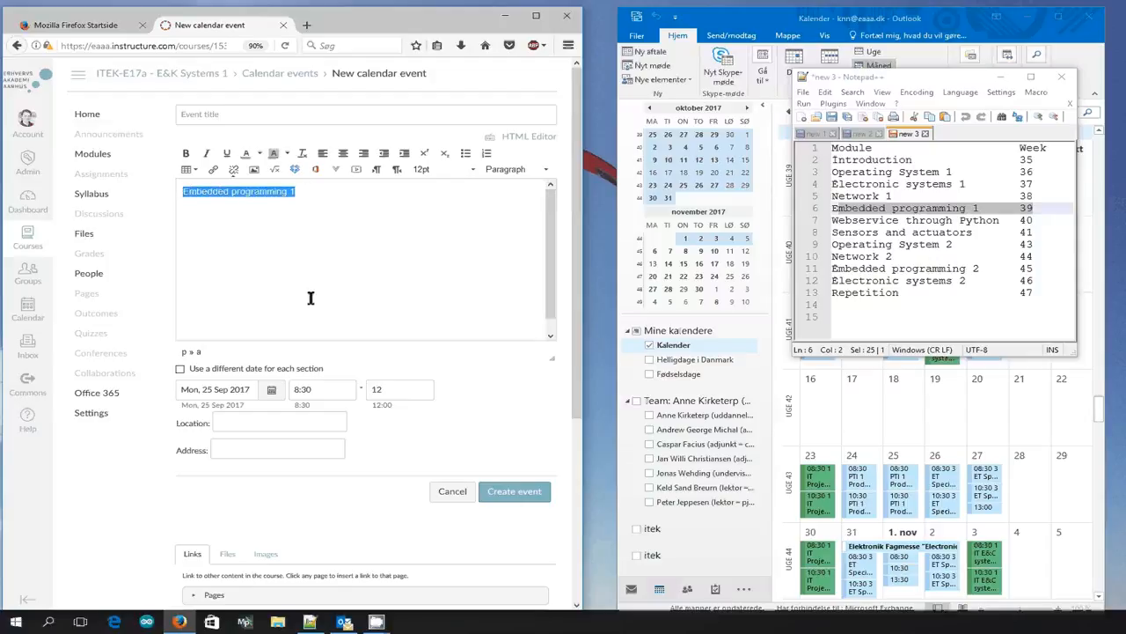
click(226, 113)
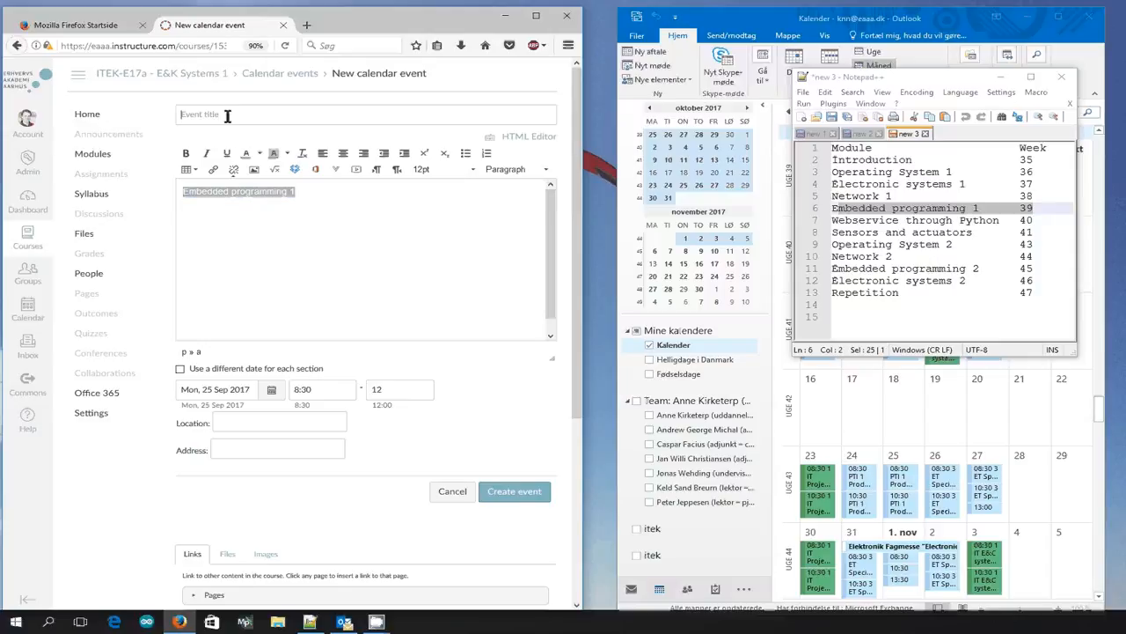
click(220, 114)
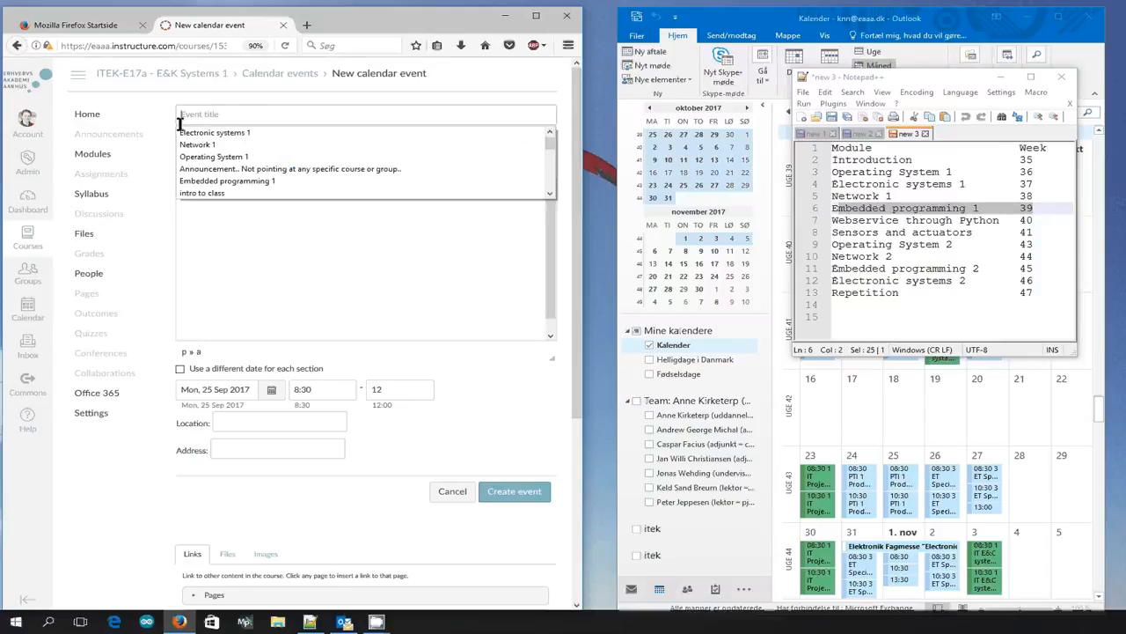
key(ctrl+v)
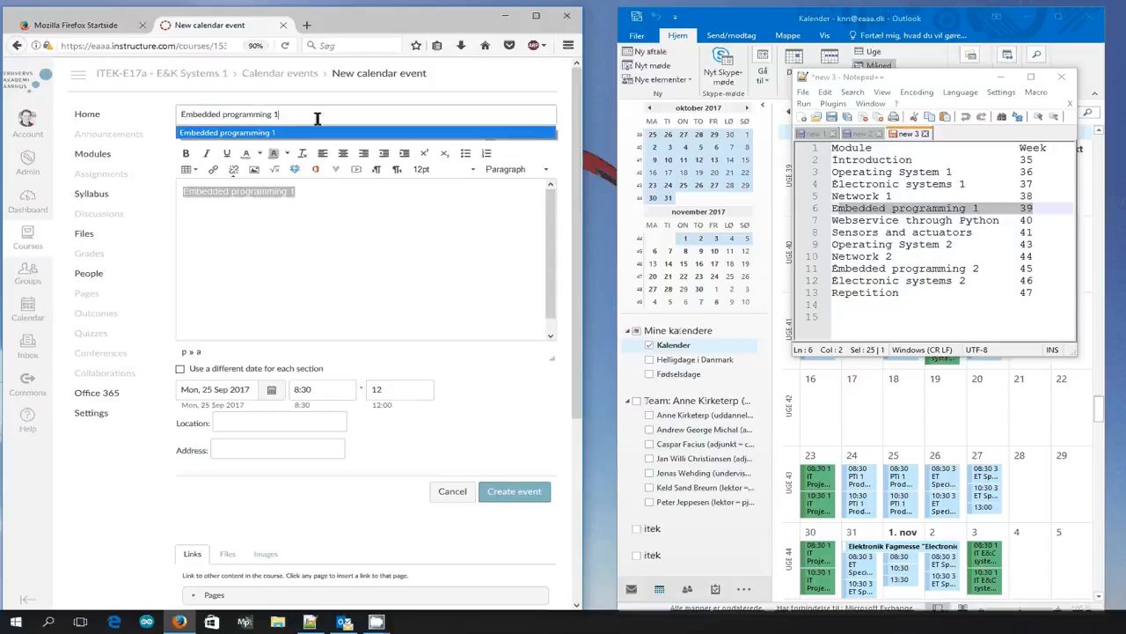
click(475, 80)
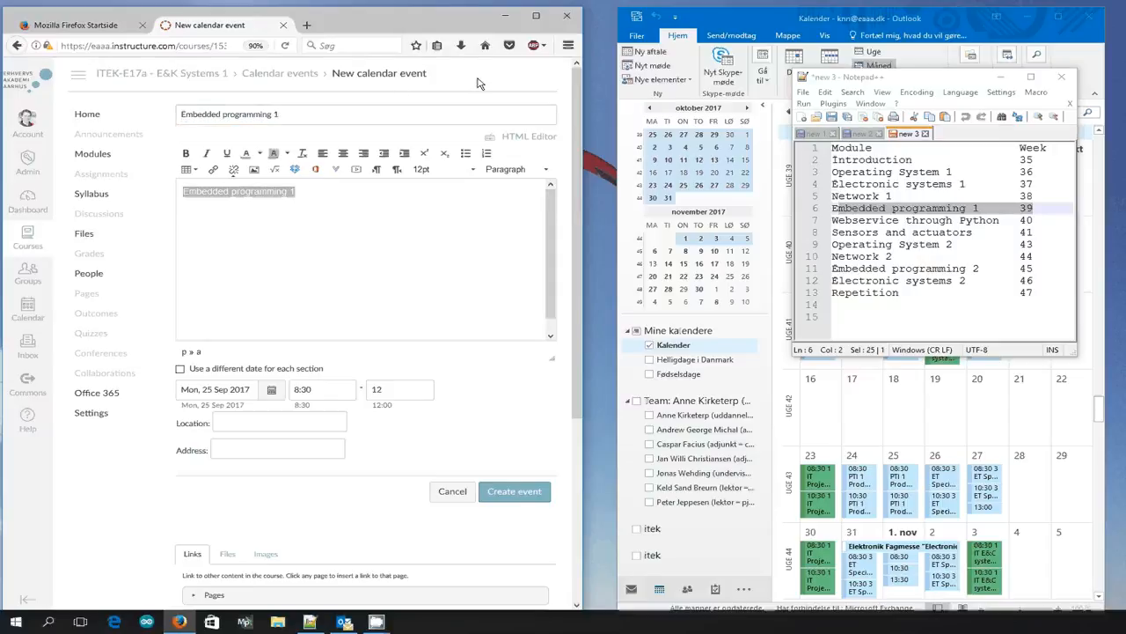
click(525, 498)
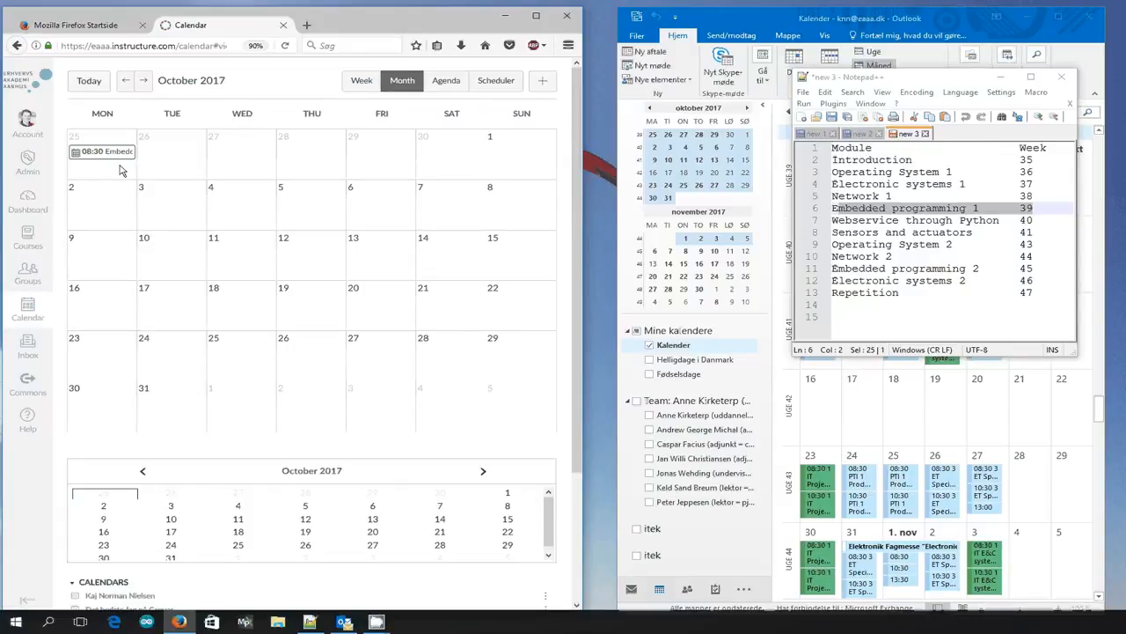
Start a new event on Thursday 28 September 2017 from 8:30 to 12 and open its full options.
mouse_move(114, 162)
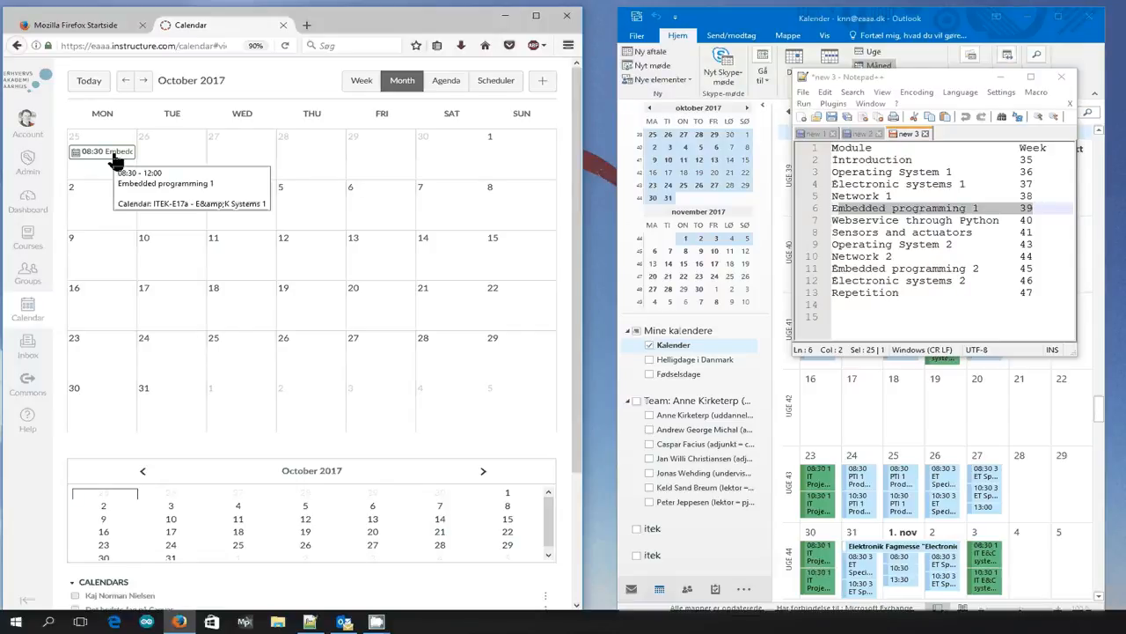
click(308, 154)
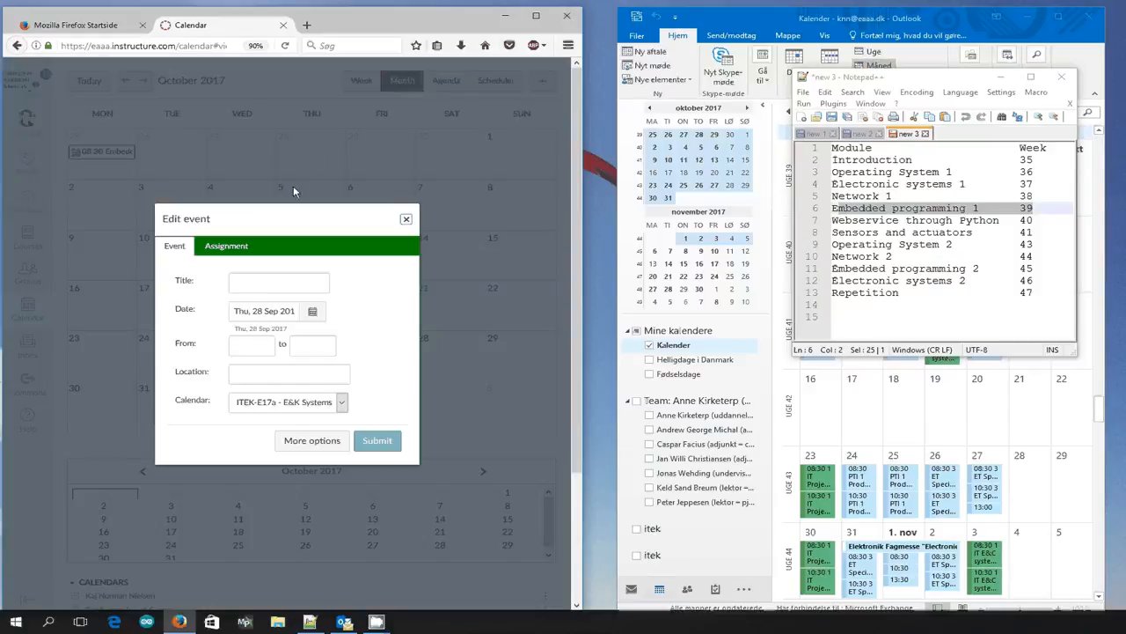
click(249, 345)
text(8:30)
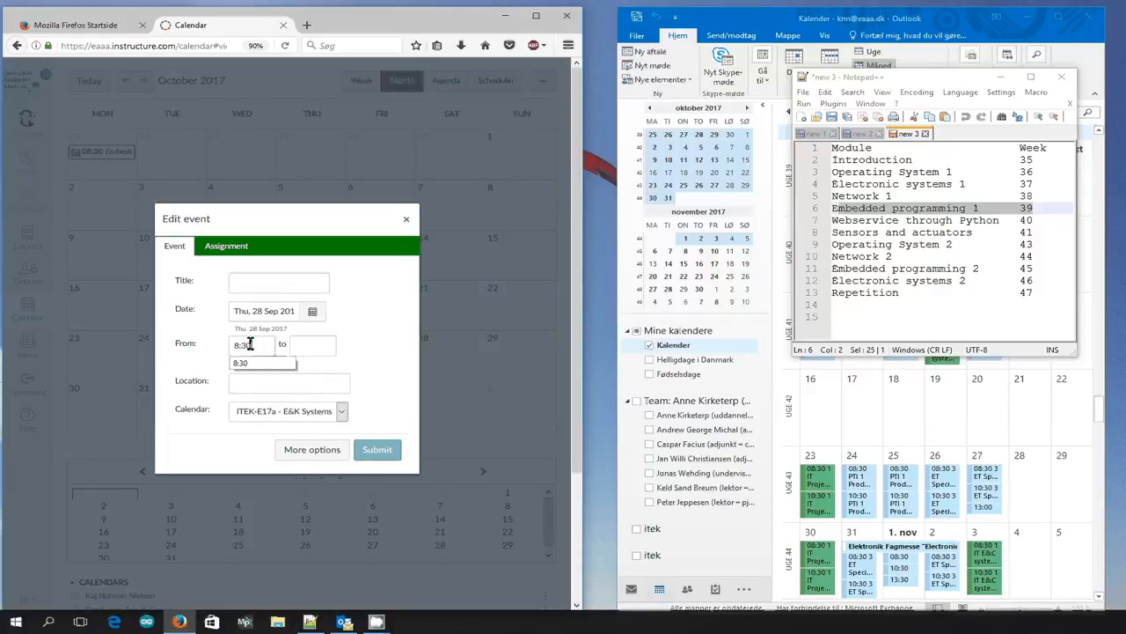
key(Tab)
text(12)
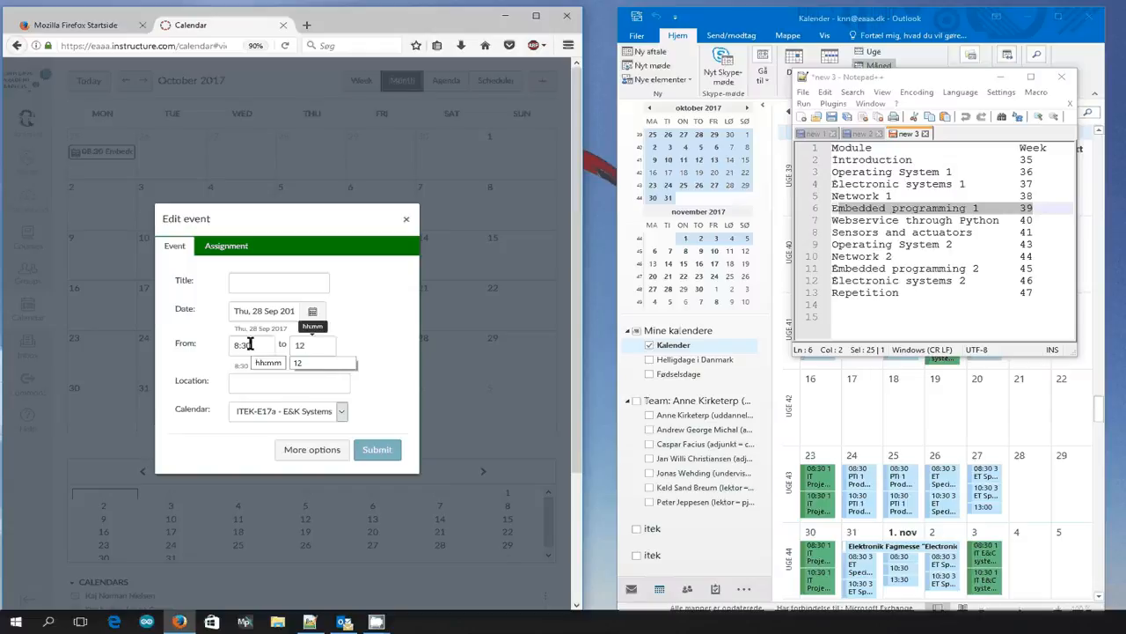
click(315, 451)
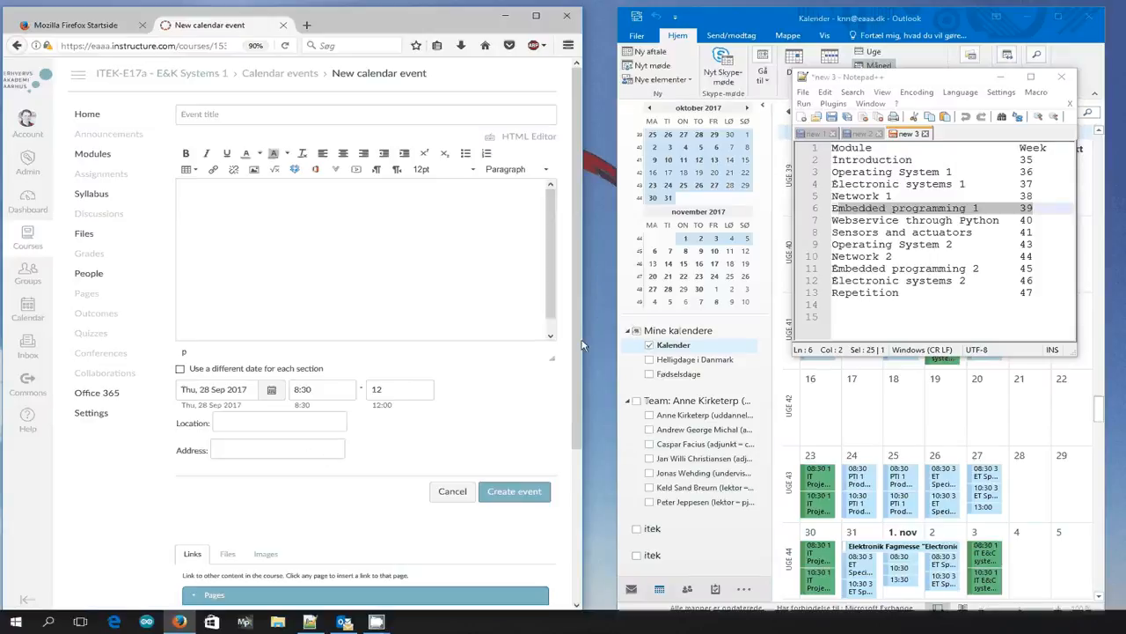
Insert a link to the Embedded programming 1 module in the 28 September event's description.
scroll(578, 345, down, 4)
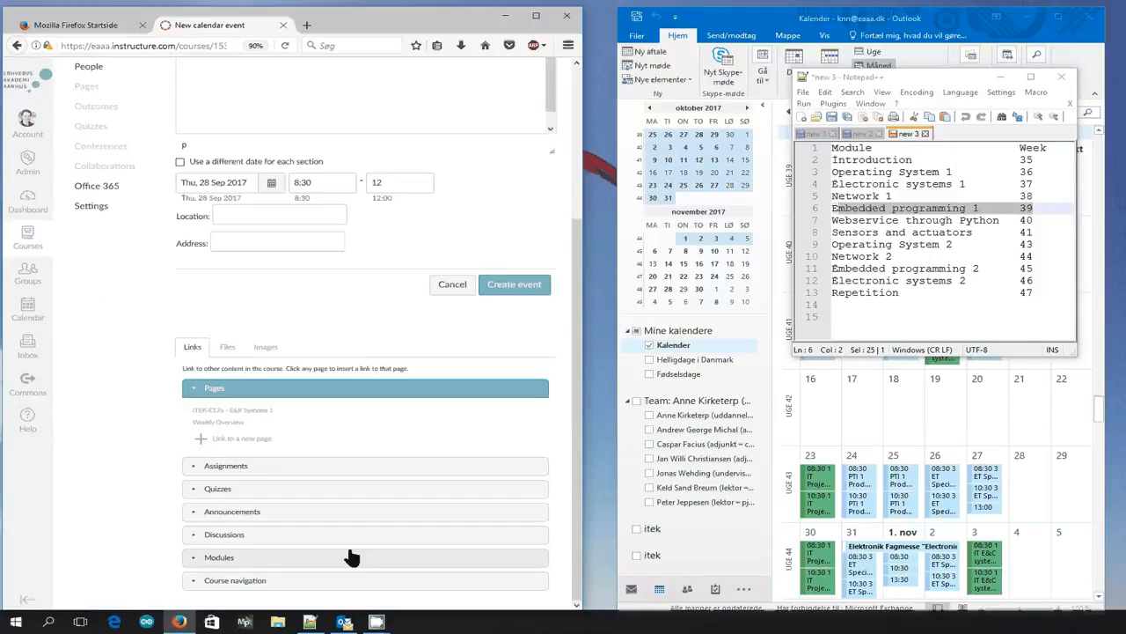
click(196, 559)
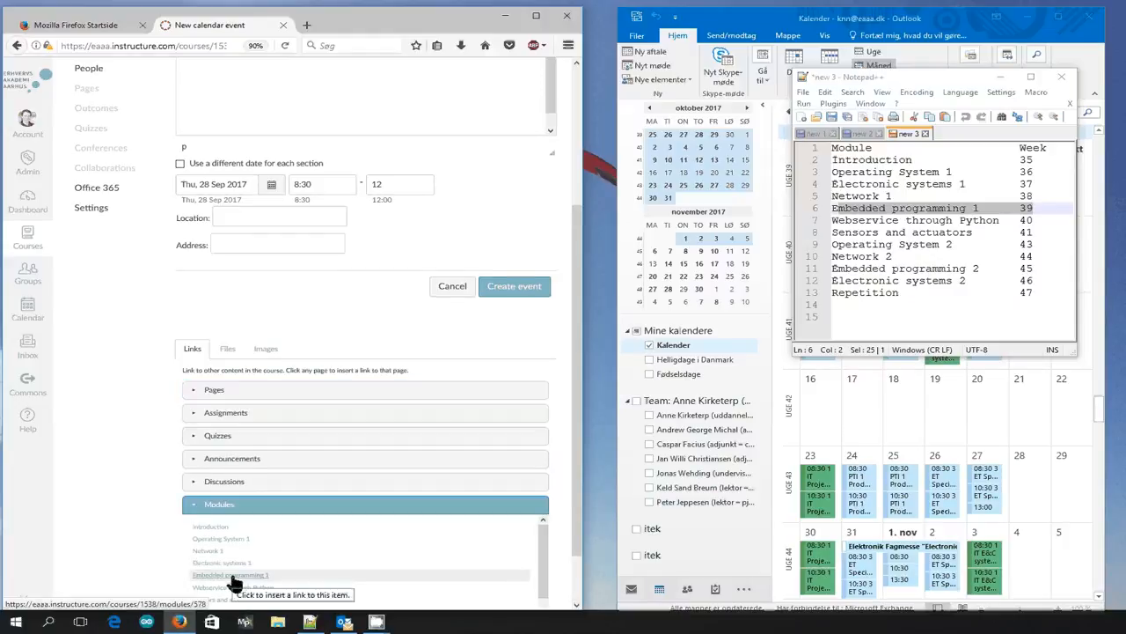
click(231, 578)
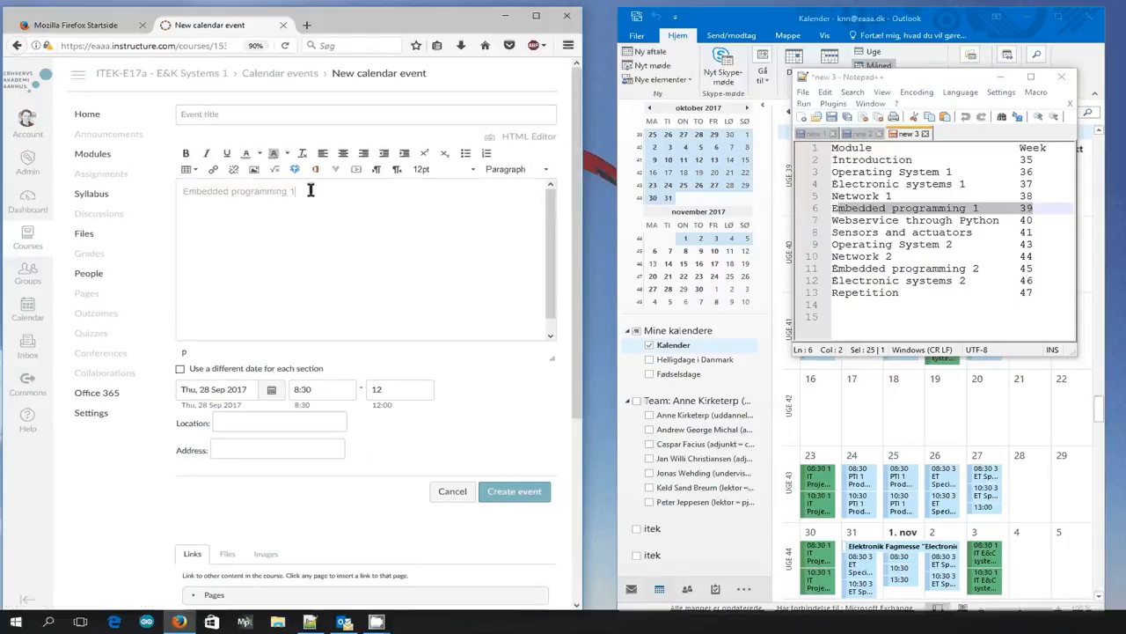
Reuse the link text Embedded programming 1 as the event title and create the 28 September event.
drag(310, 190, 185, 191)
key(ctrl+c)
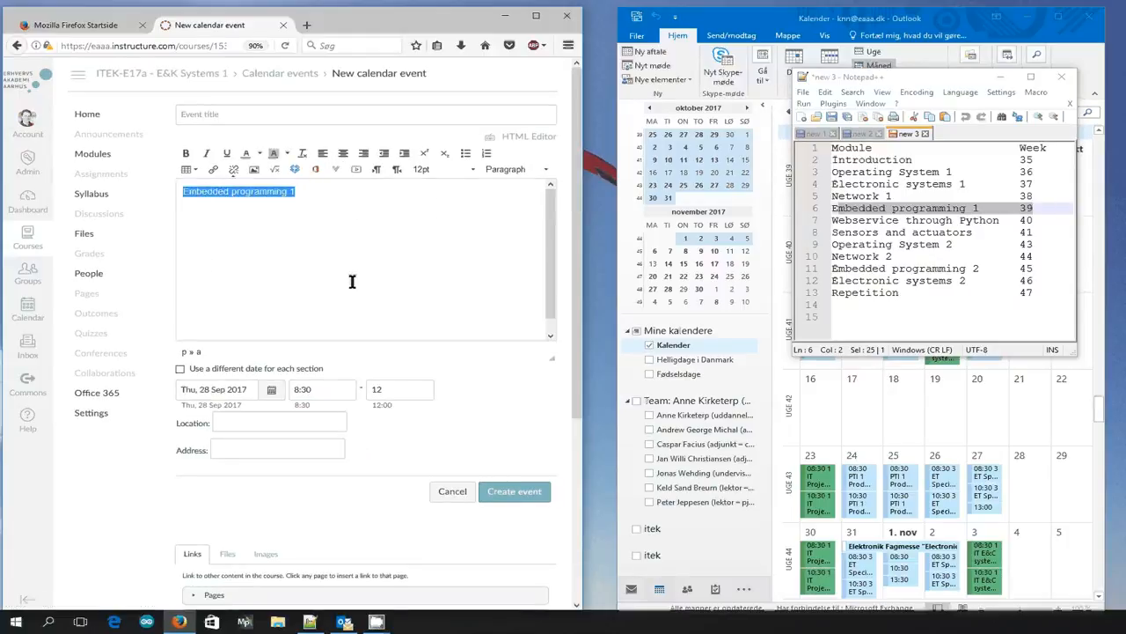
click(252, 114)
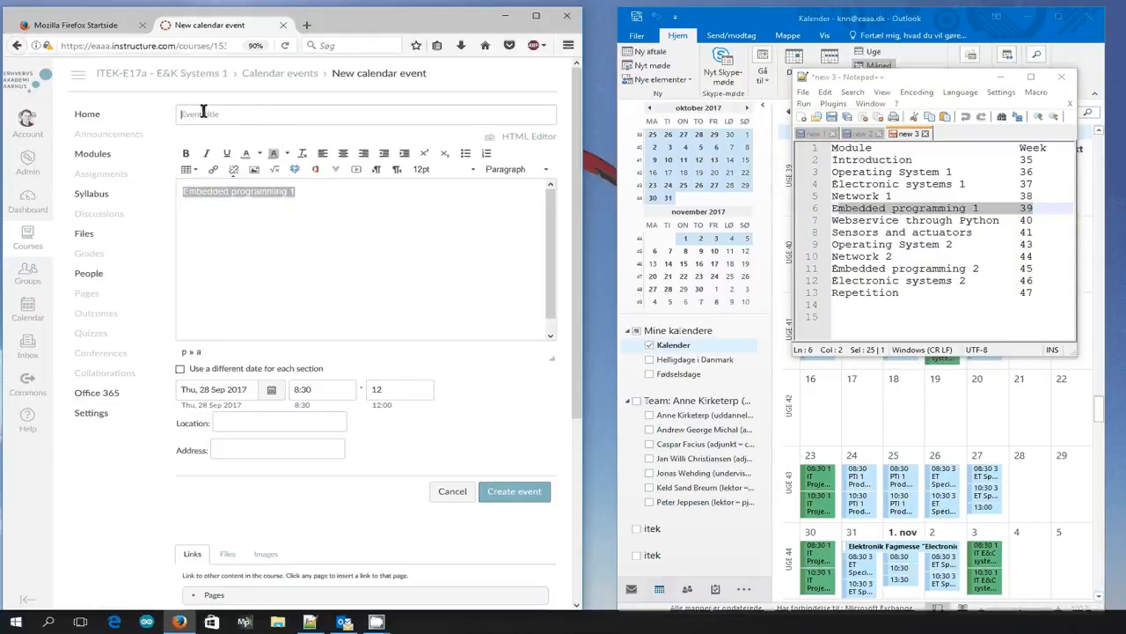
key(ctrl+v)
click(507, 498)
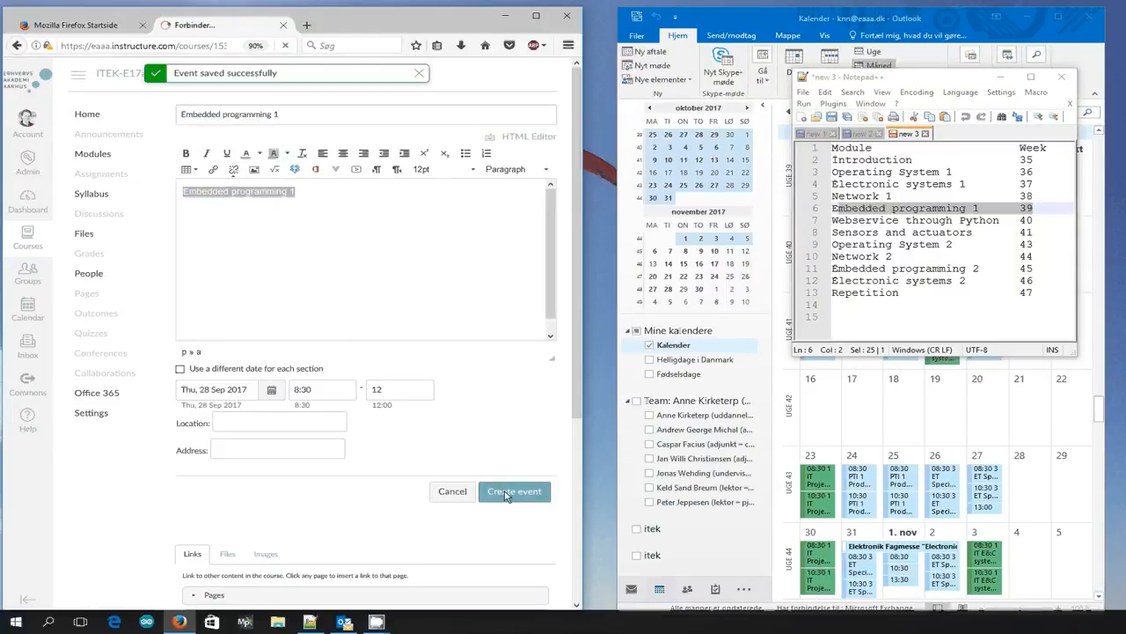